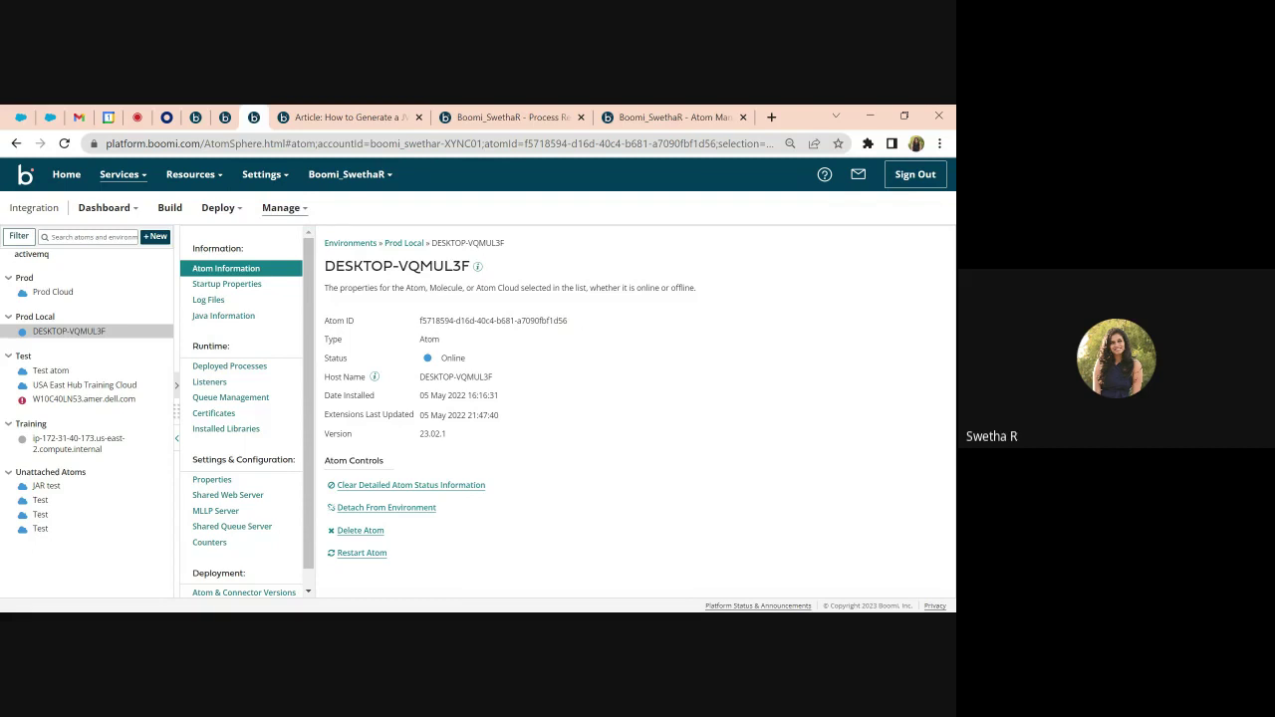
drag(326, 439, 474, 449)
drag(327, 361, 510, 371)
drag(327, 341, 460, 349)
click(493, 374)
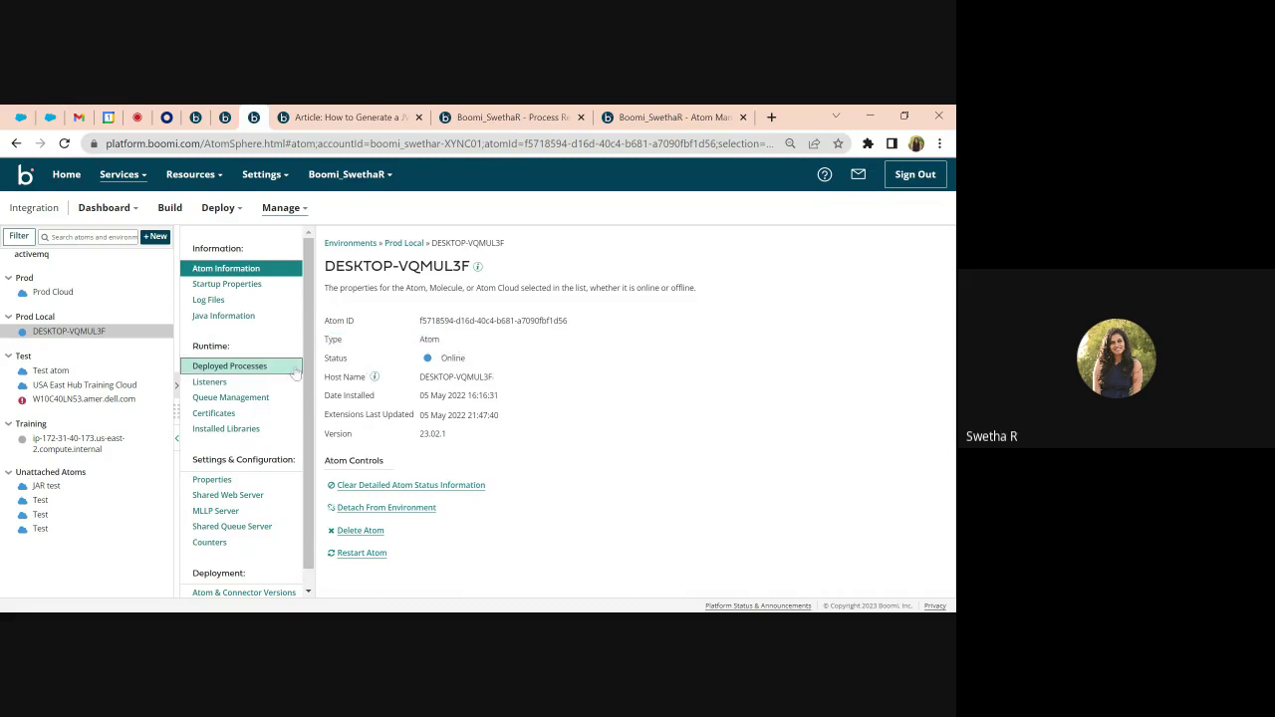
Step: Review the DESKTOP-VQMUL3F atom's startup properties, from the atom properties through the software and hardware properties
click(261, 284)
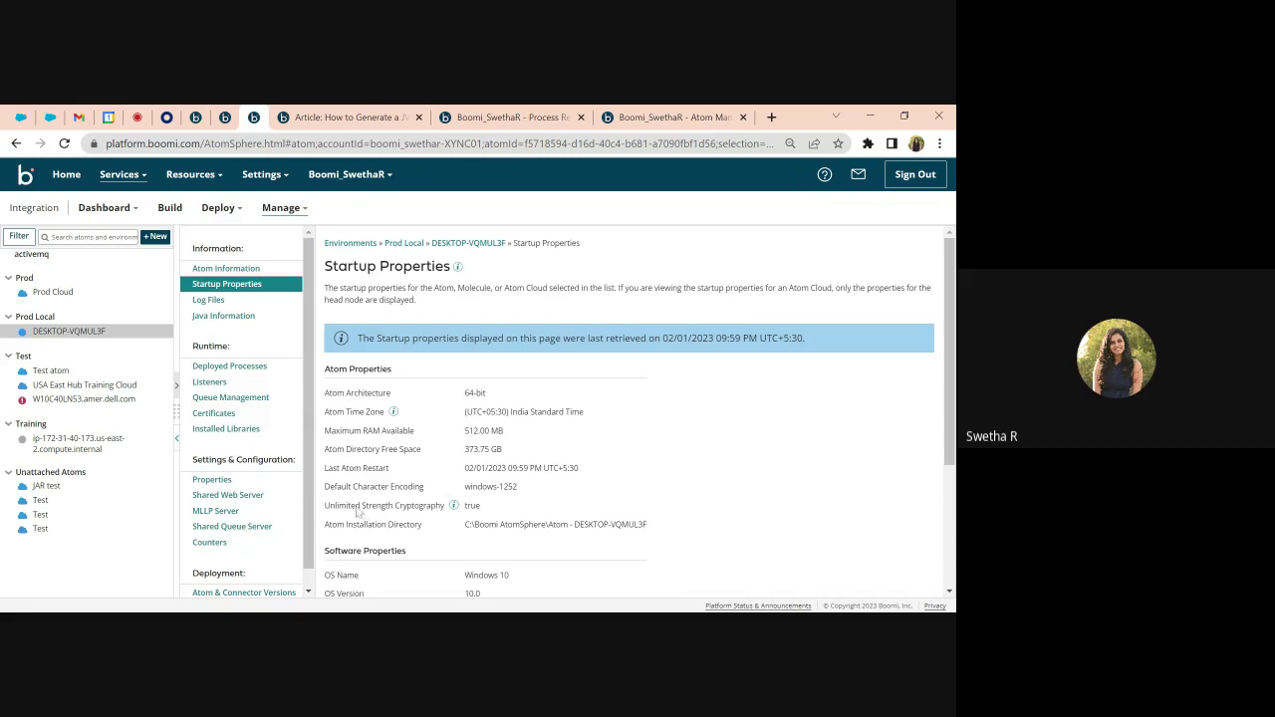
scroll(476, 546, down, 1)
scroll(477, 545, down, 1)
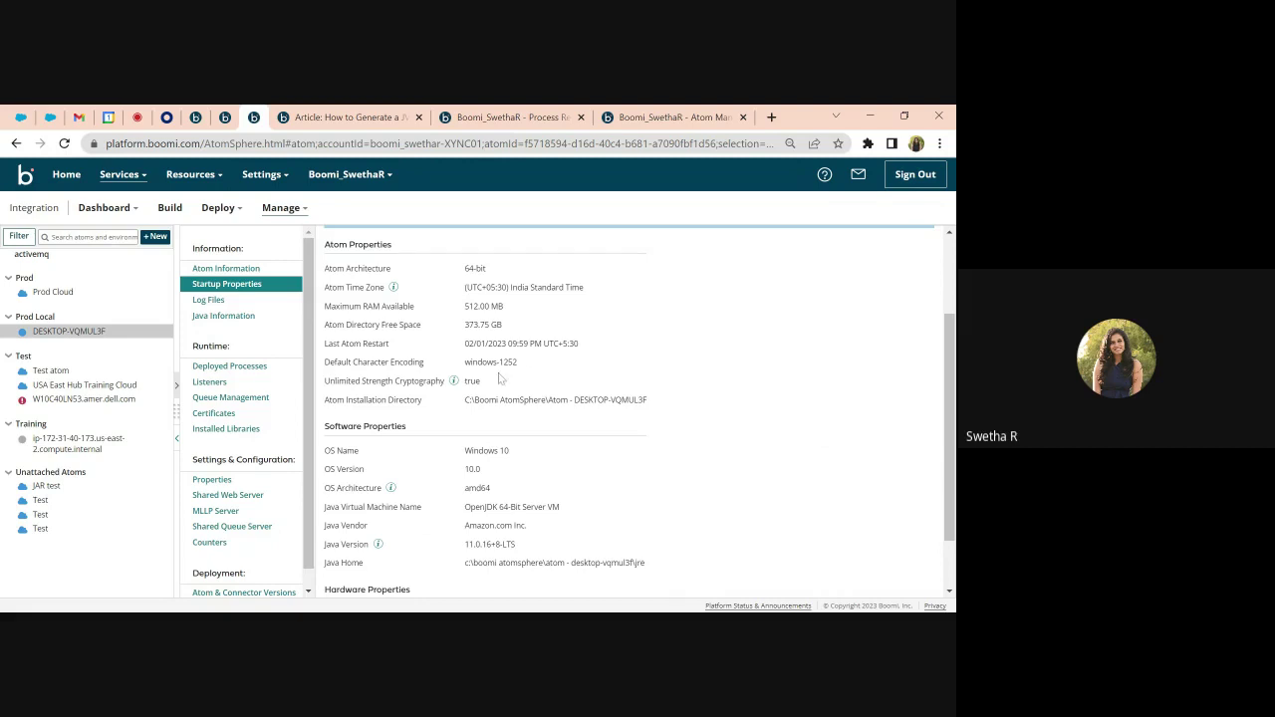
scroll(464, 433, down, 1)
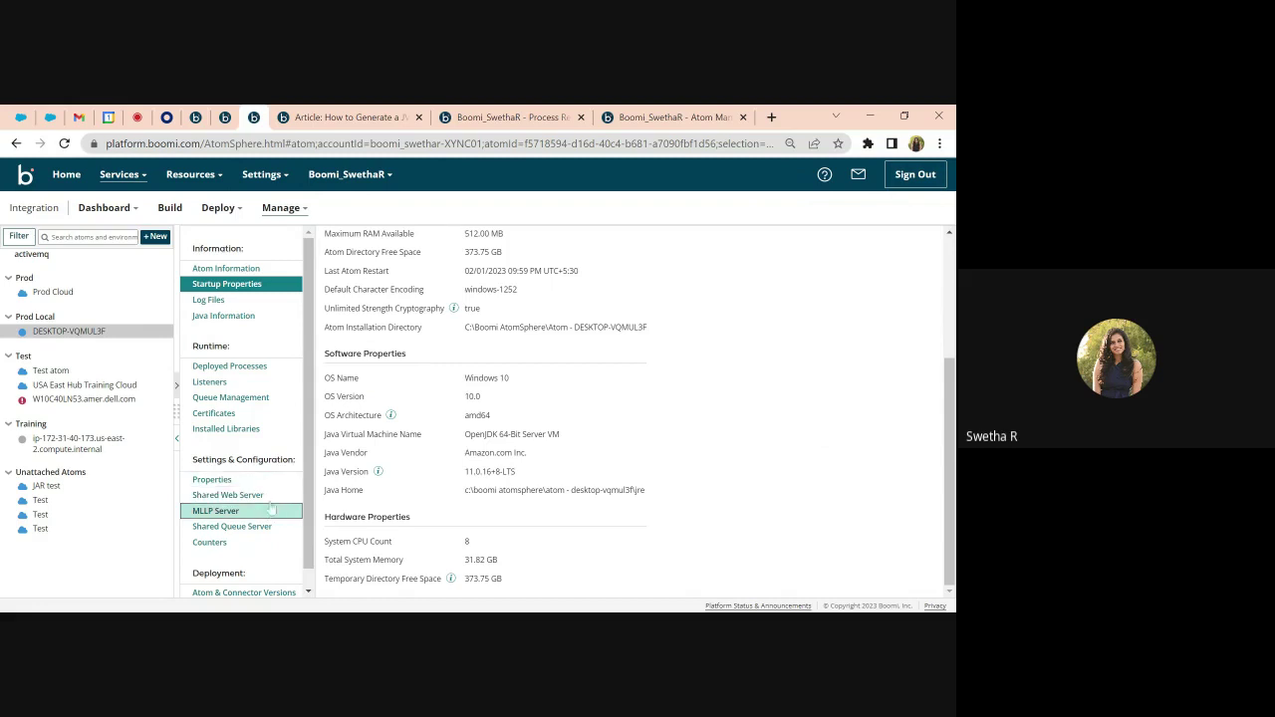
Step: Download the Atom Logs of the DESKTOP-VQMUL3F atom for 2023-02-01, without bin logs or configuration files
click(224, 269)
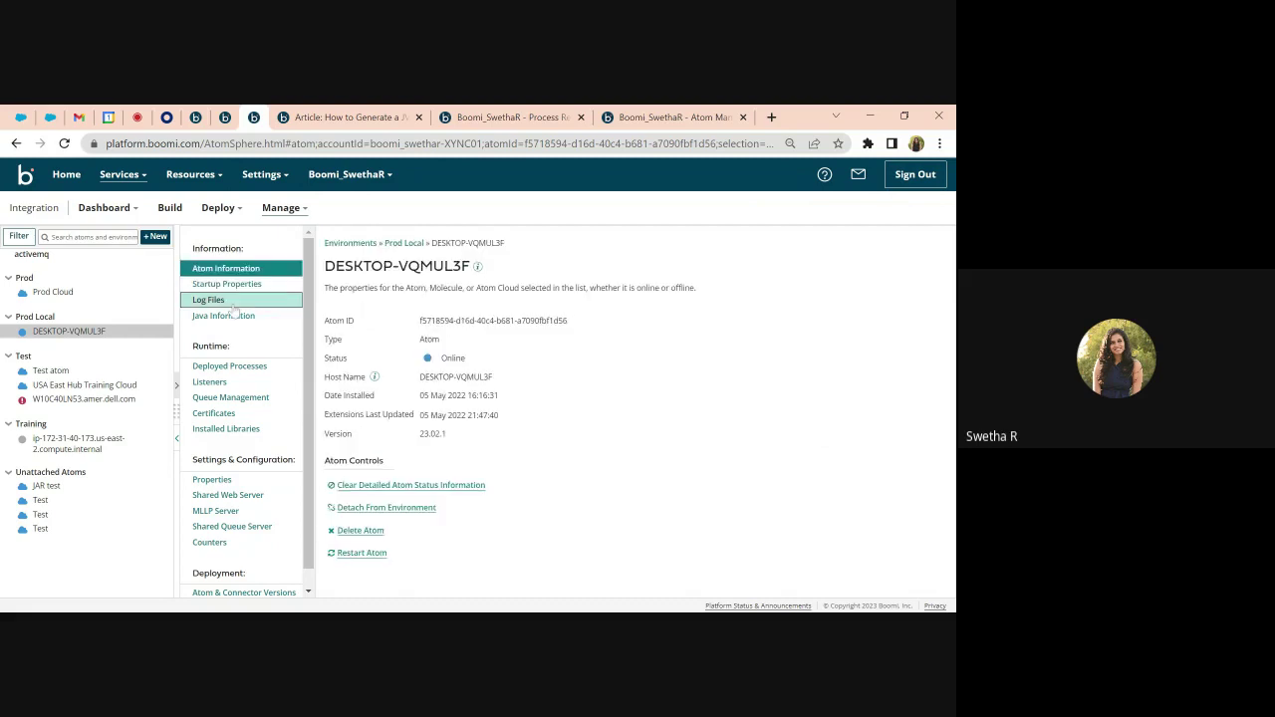
click(233, 303)
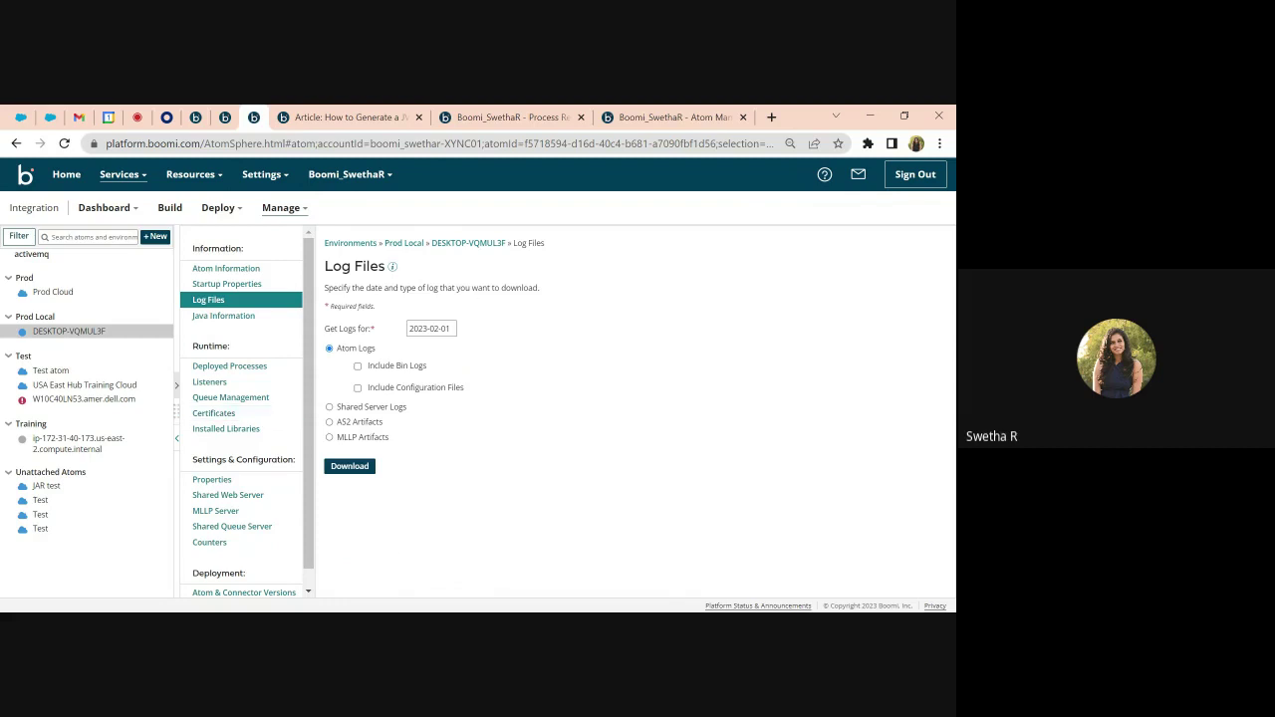
click(350, 466)
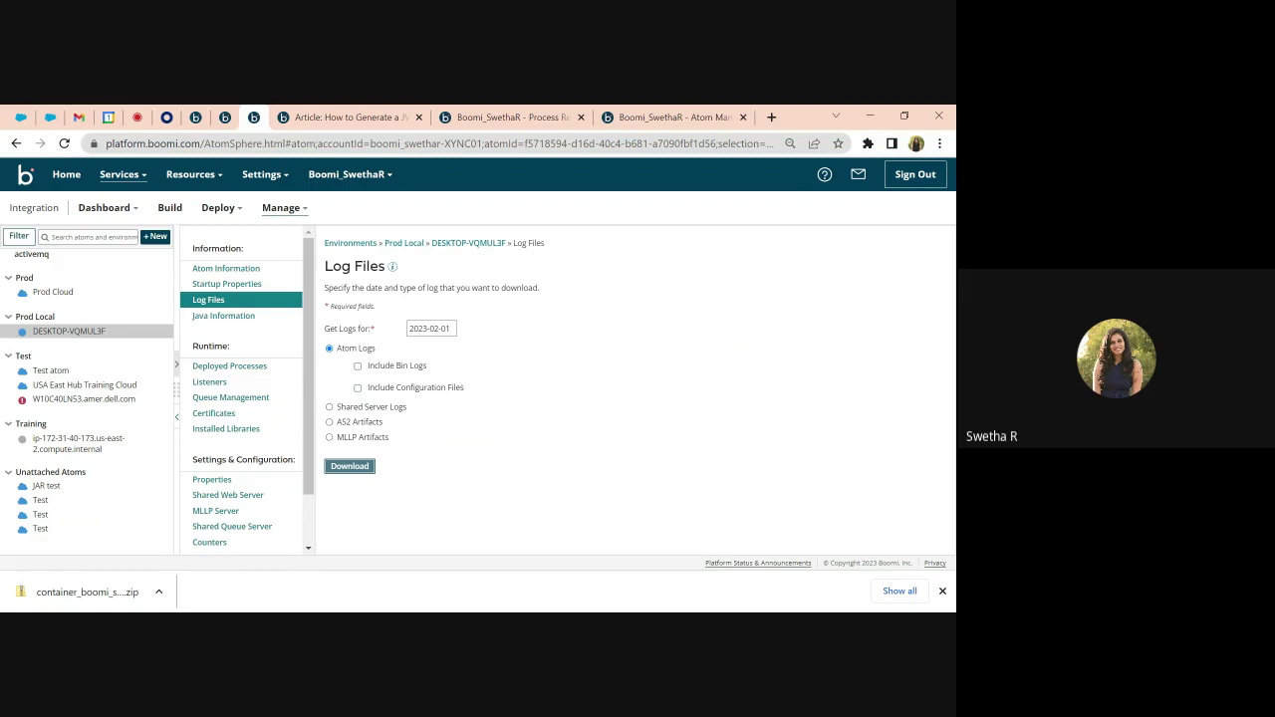
Step: Check the processes deployed to the atom and review its startup properties through the hardware section
click(218, 366)
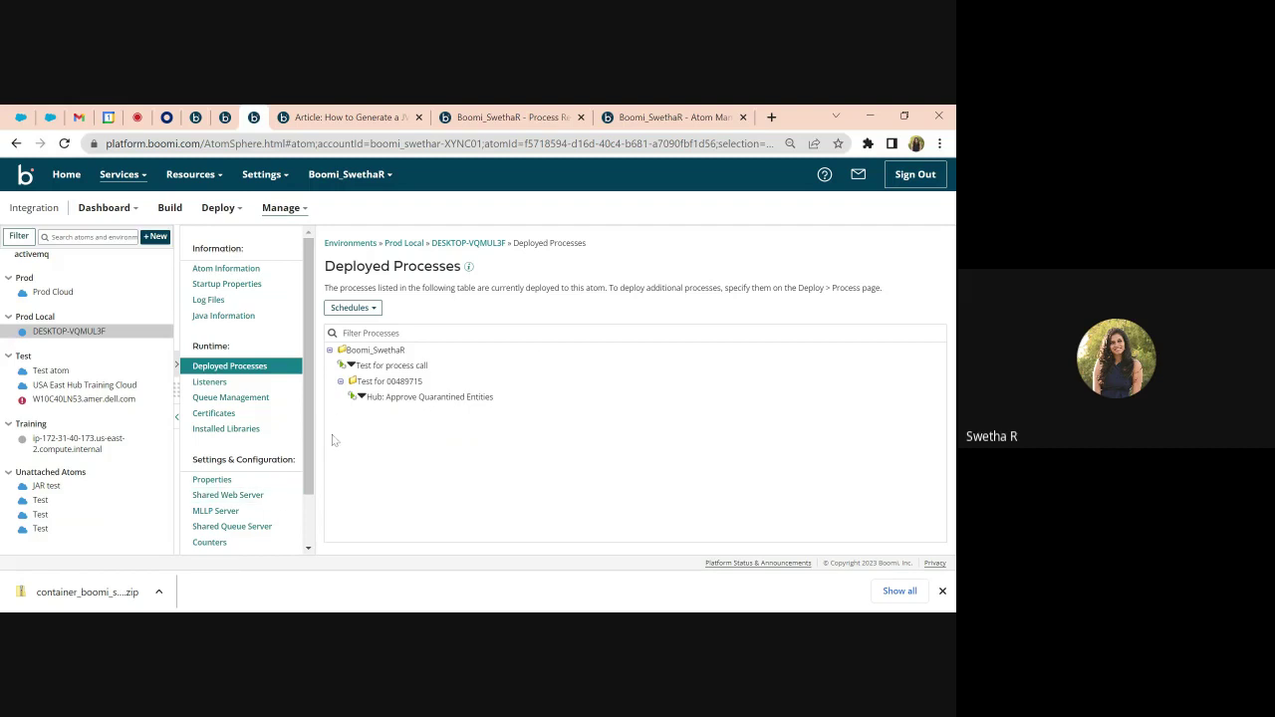
click(227, 284)
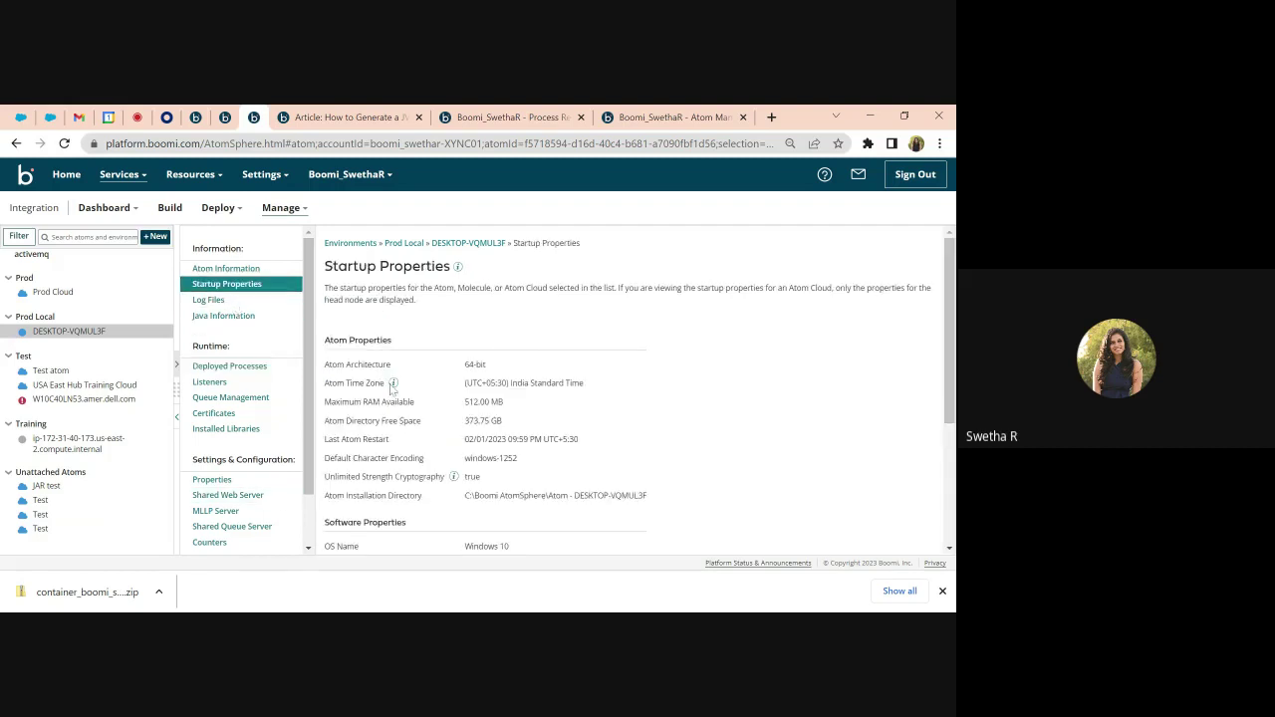
scroll(393, 389, down, 3)
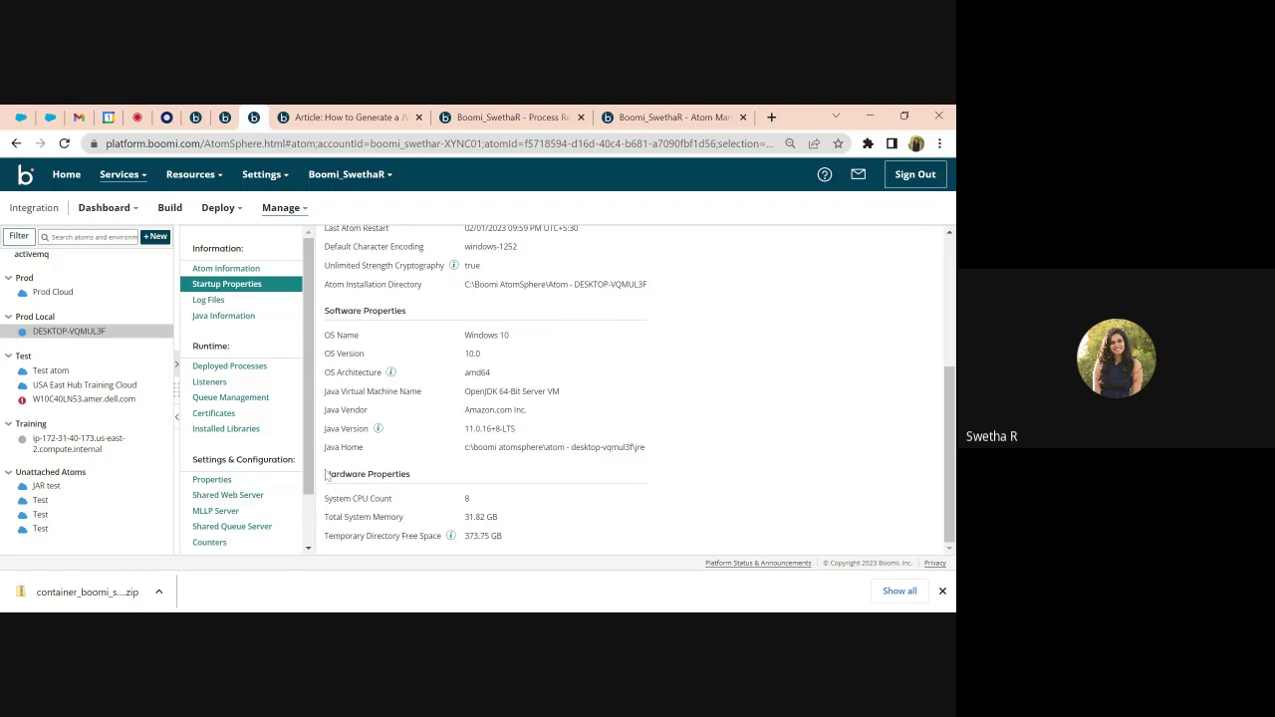
Step: View the atom's basic properties and open the Process Reporting executions list
click(261, 477)
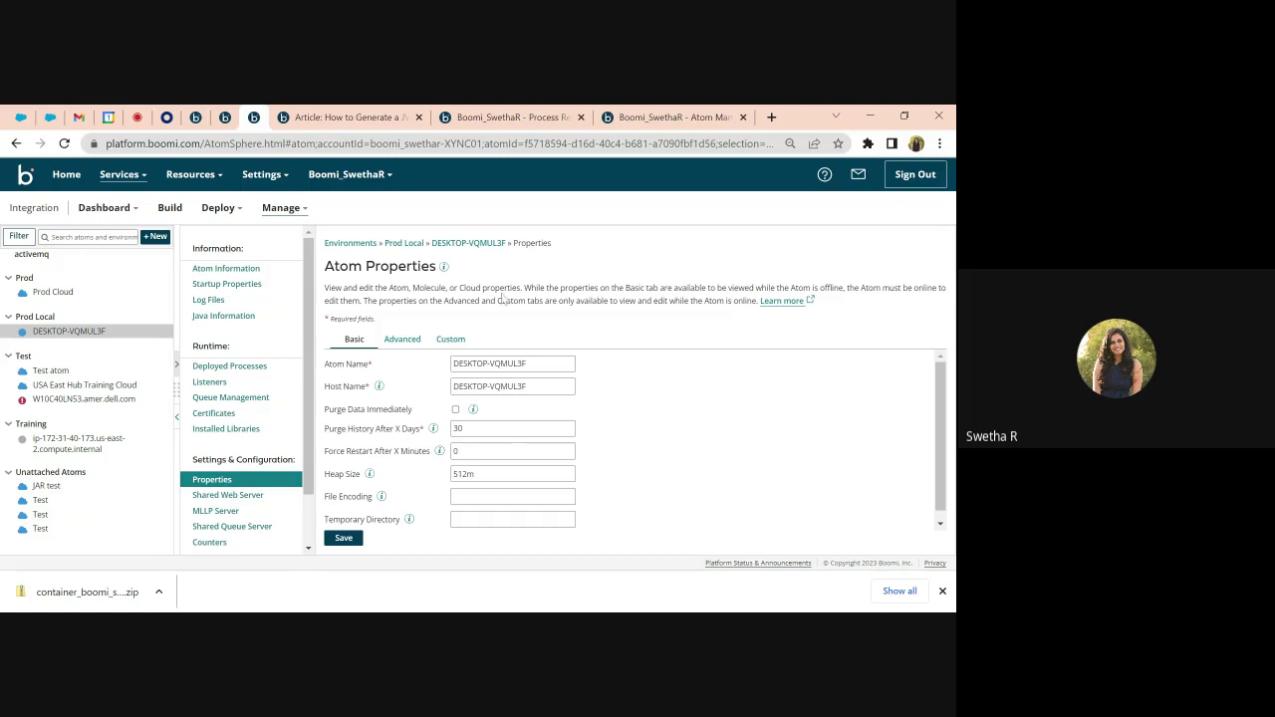
click(304, 210)
click(313, 245)
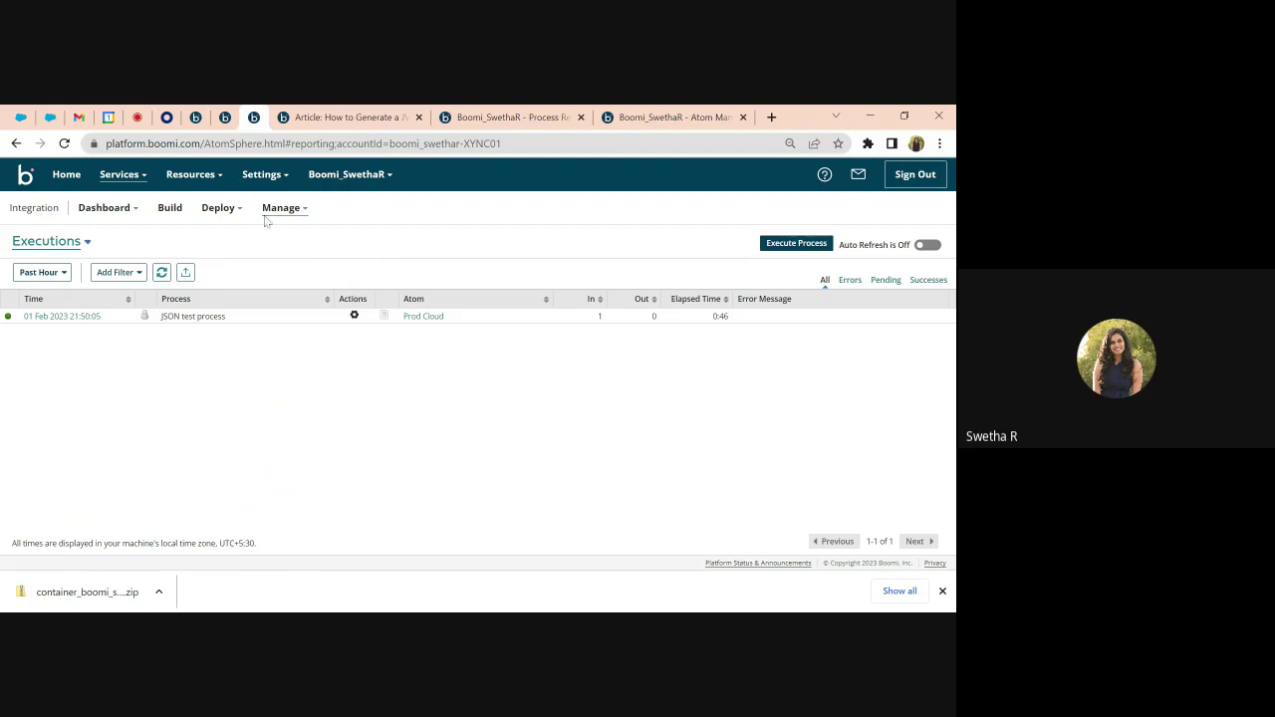
Step: Open the Deployments page and filter the deployments to the date range Jan 01 - Feb 01
click(217, 207)
click(237, 270)
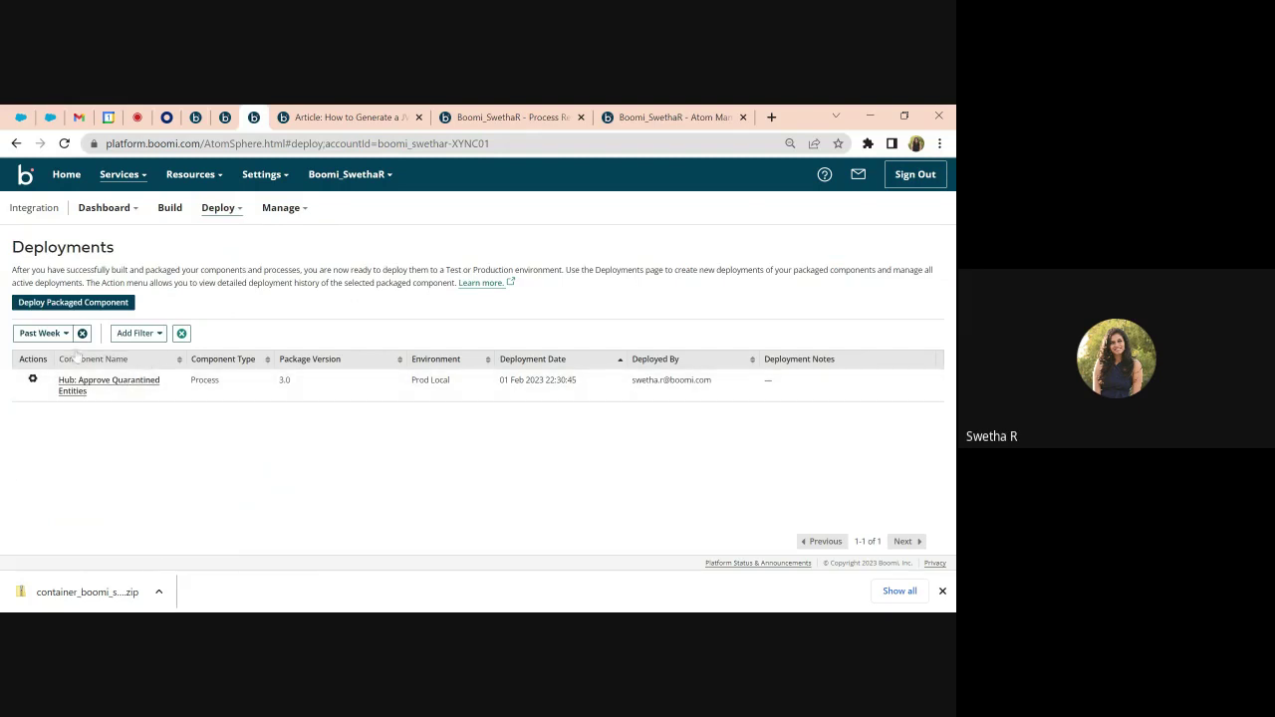
click(41, 335)
drag(42, 344, 33, 422)
click(25, 413)
click(44, 557)
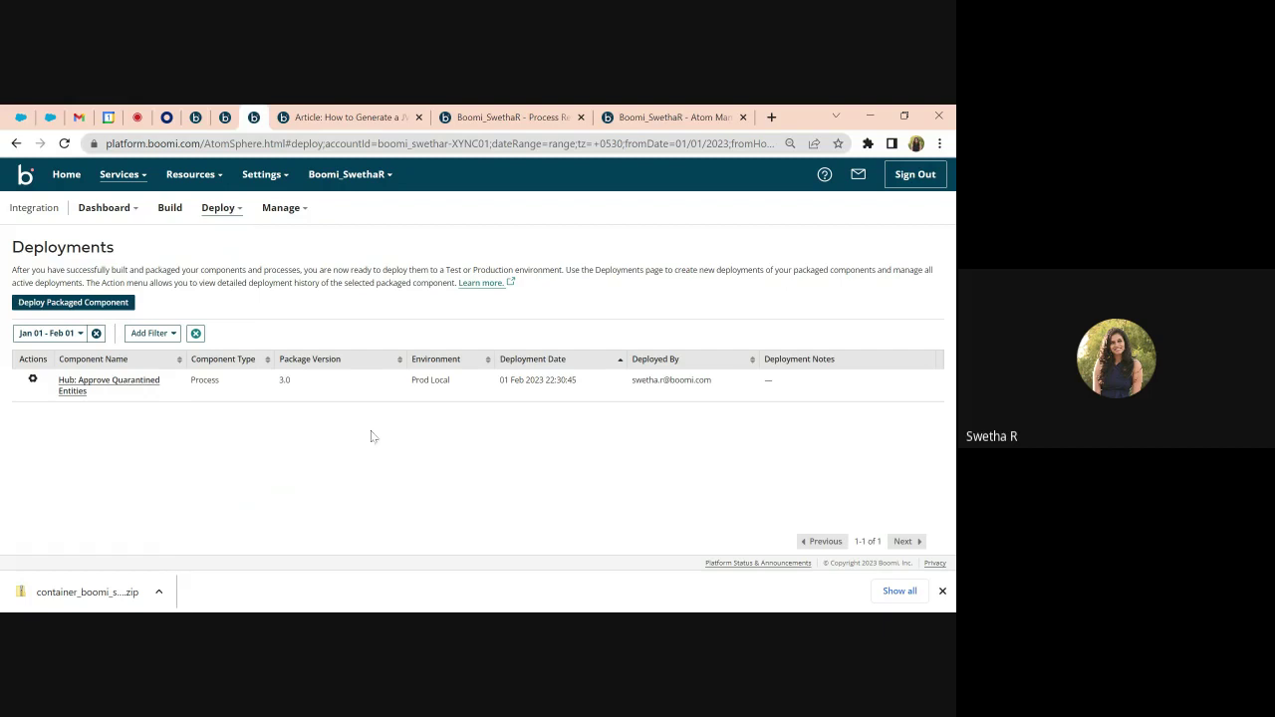
Step: Examine the process log of the JSON test process execution in Process Reporting, including its first entry, and close it
click(281, 209)
click(285, 241)
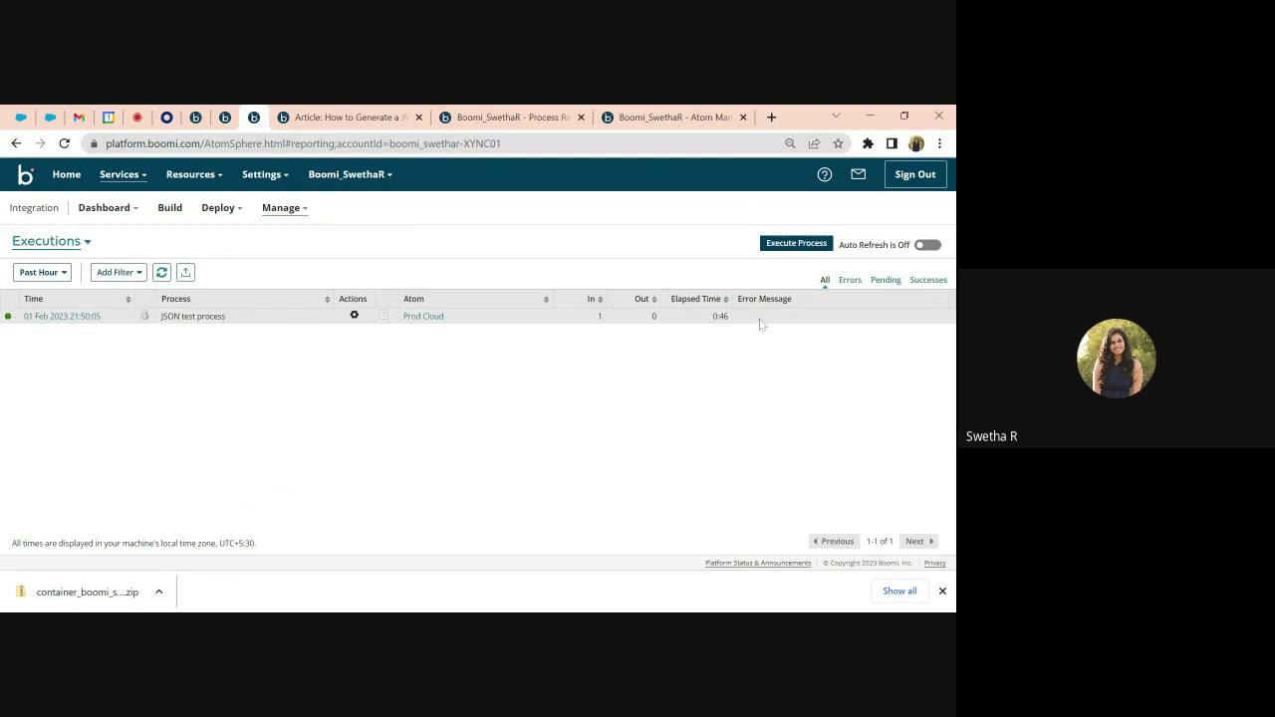
click(384, 317)
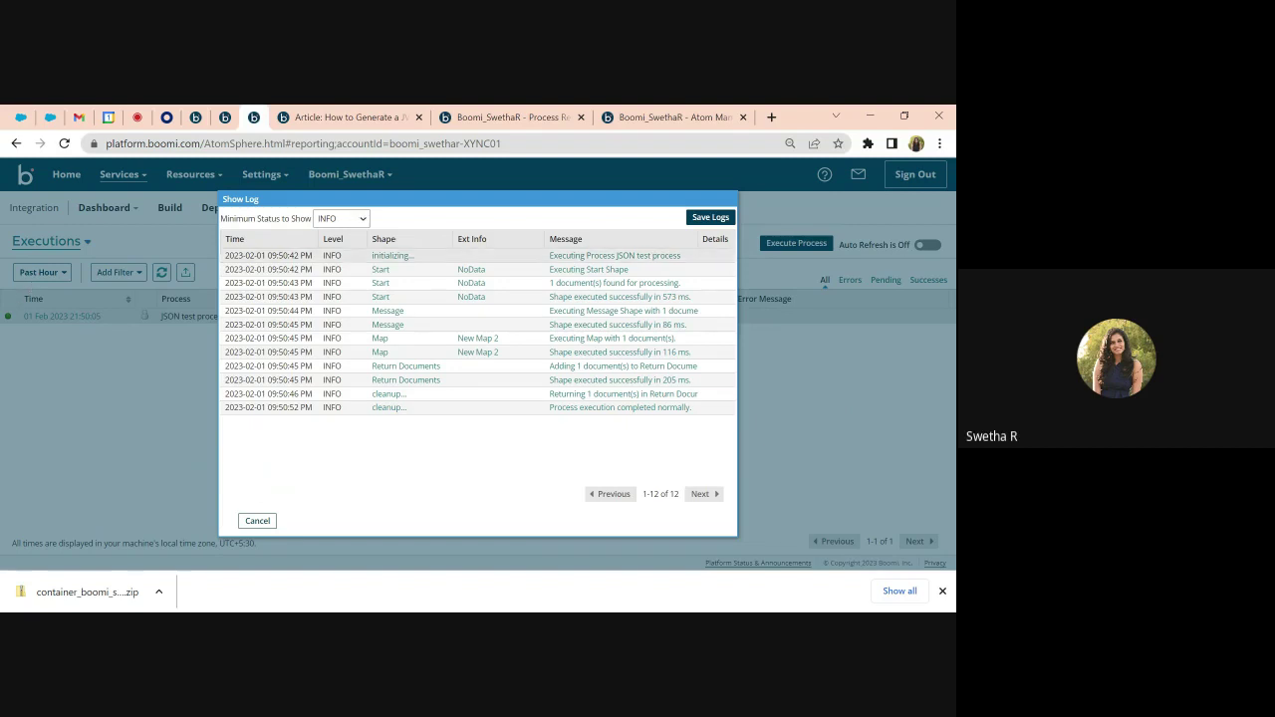
drag(225, 255, 697, 256)
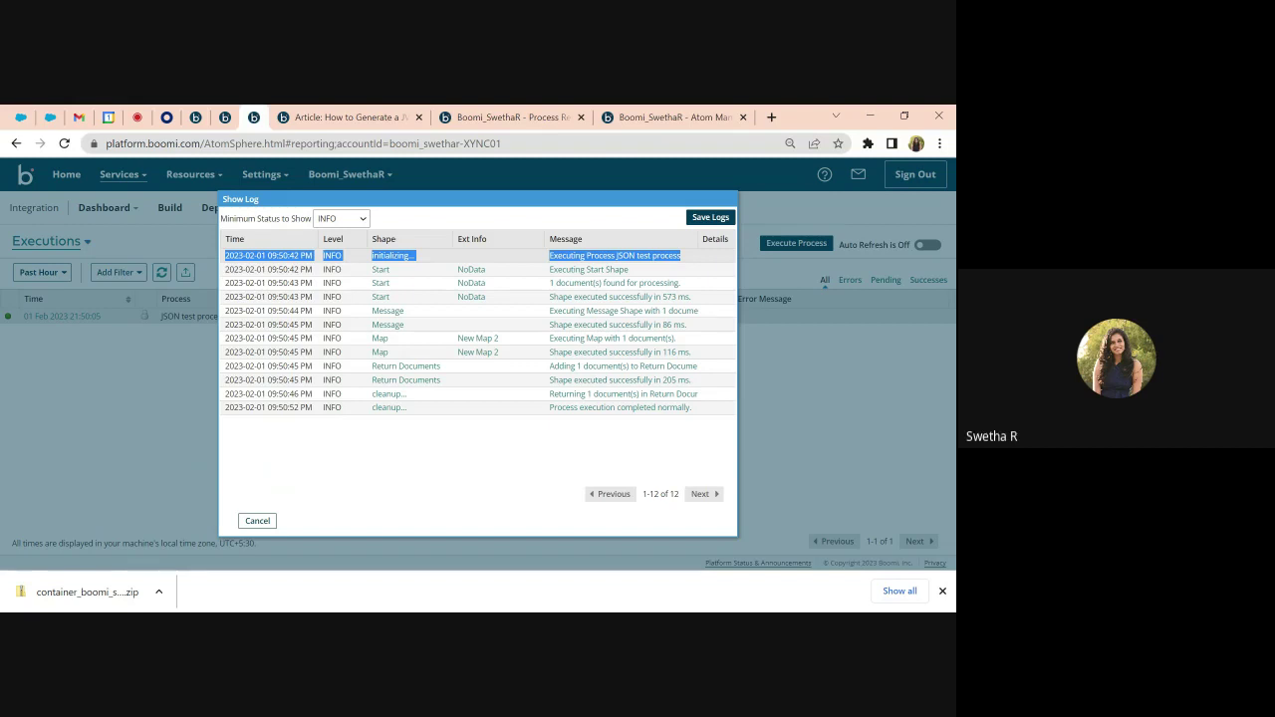
click(270, 524)
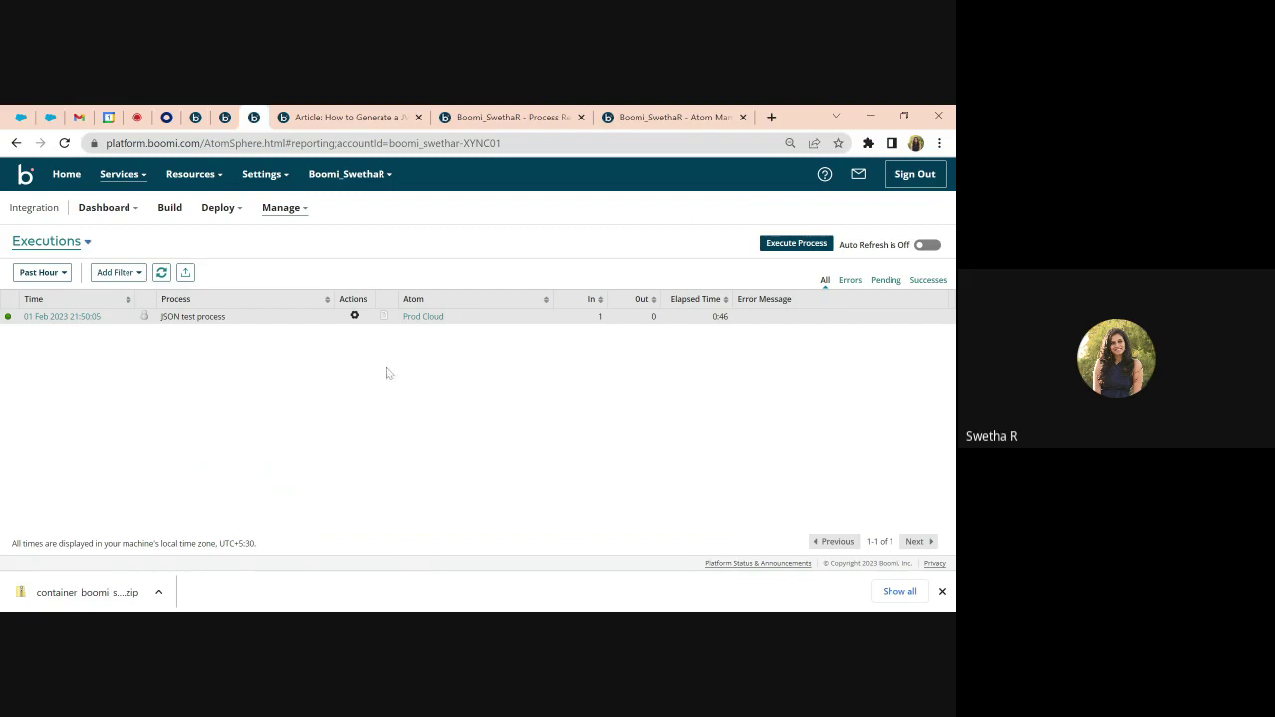
Step: Open the DESKTOP-VQMUL3F atom in Atom Management and view its basic Atom Properties
click(281, 209)
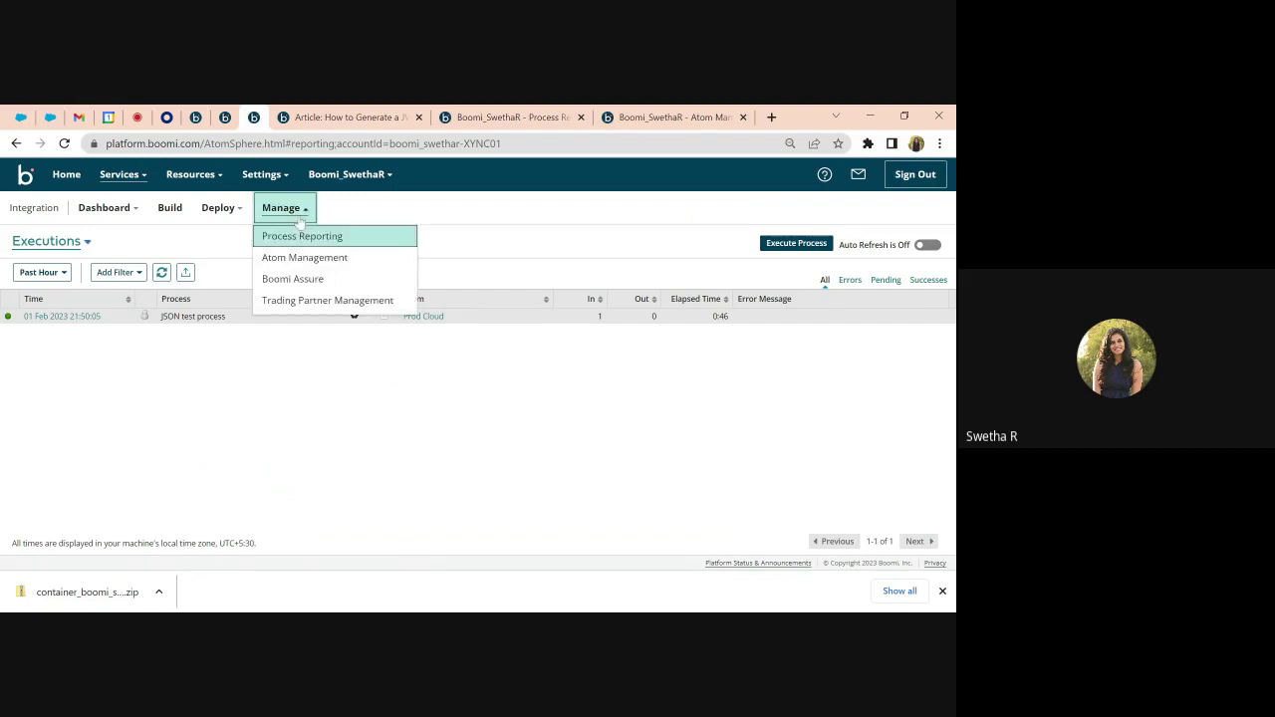
click(309, 259)
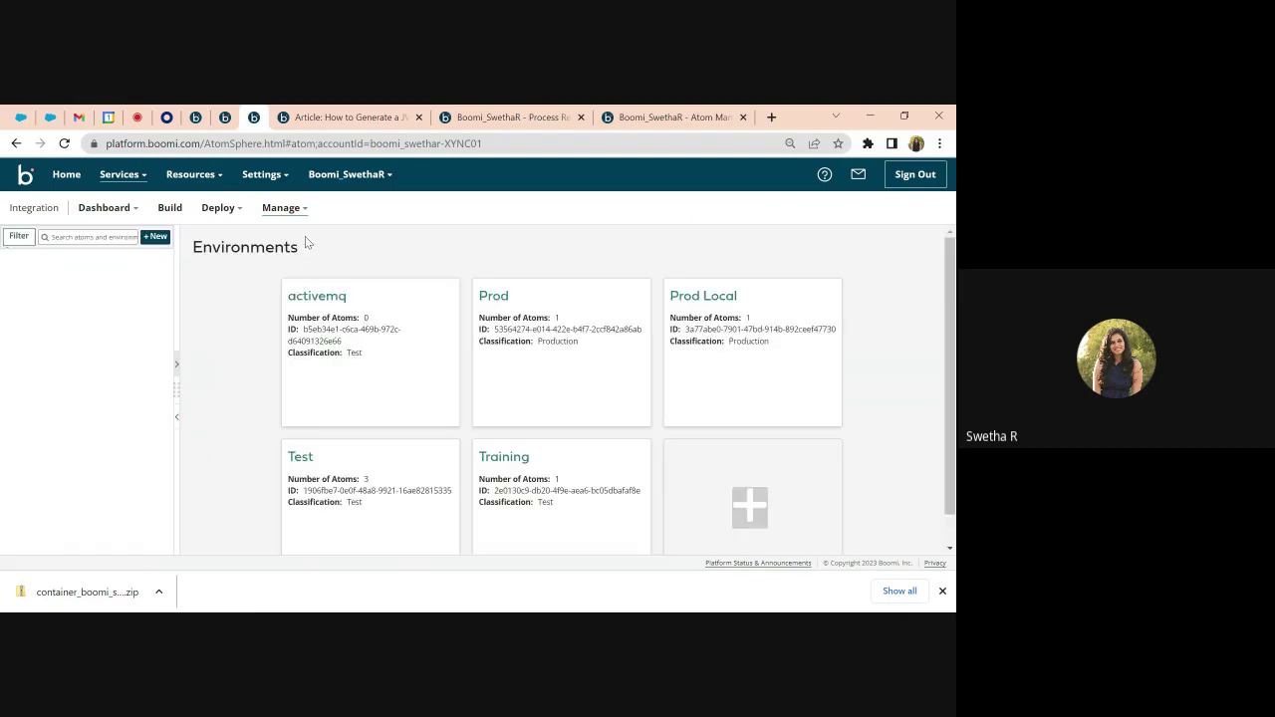
click(69, 331)
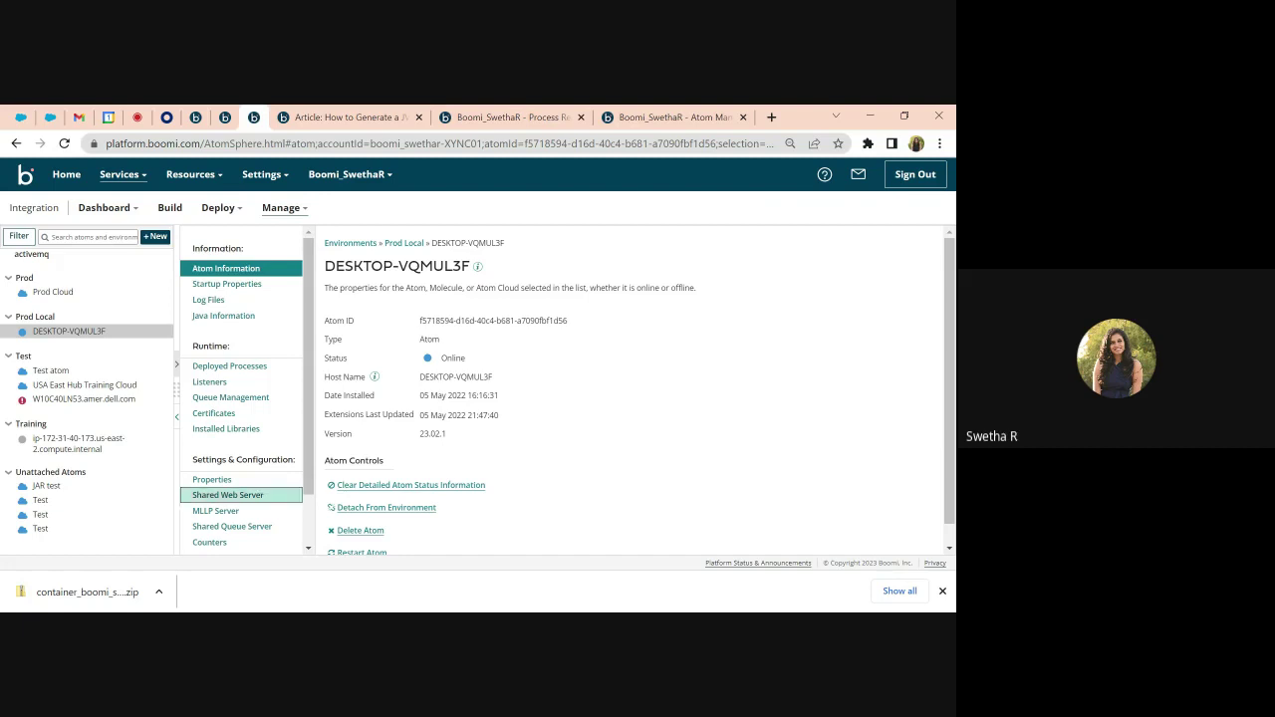
click(211, 479)
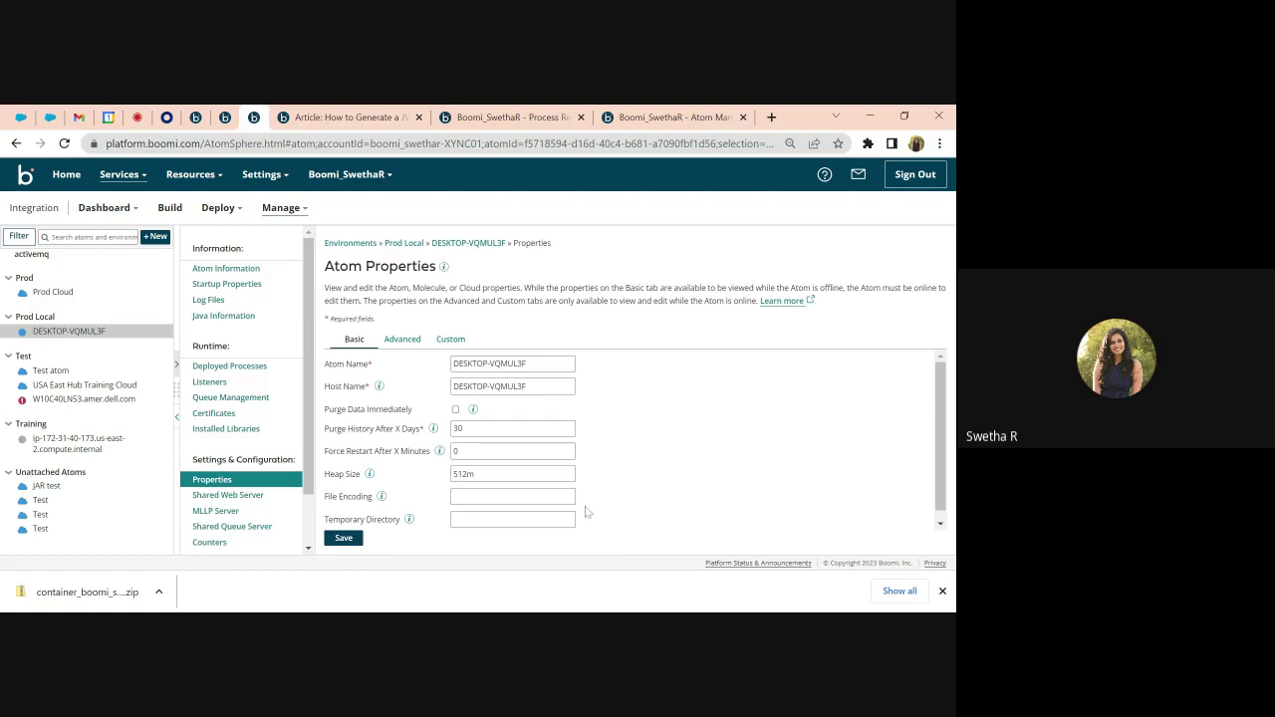
click(167, 116)
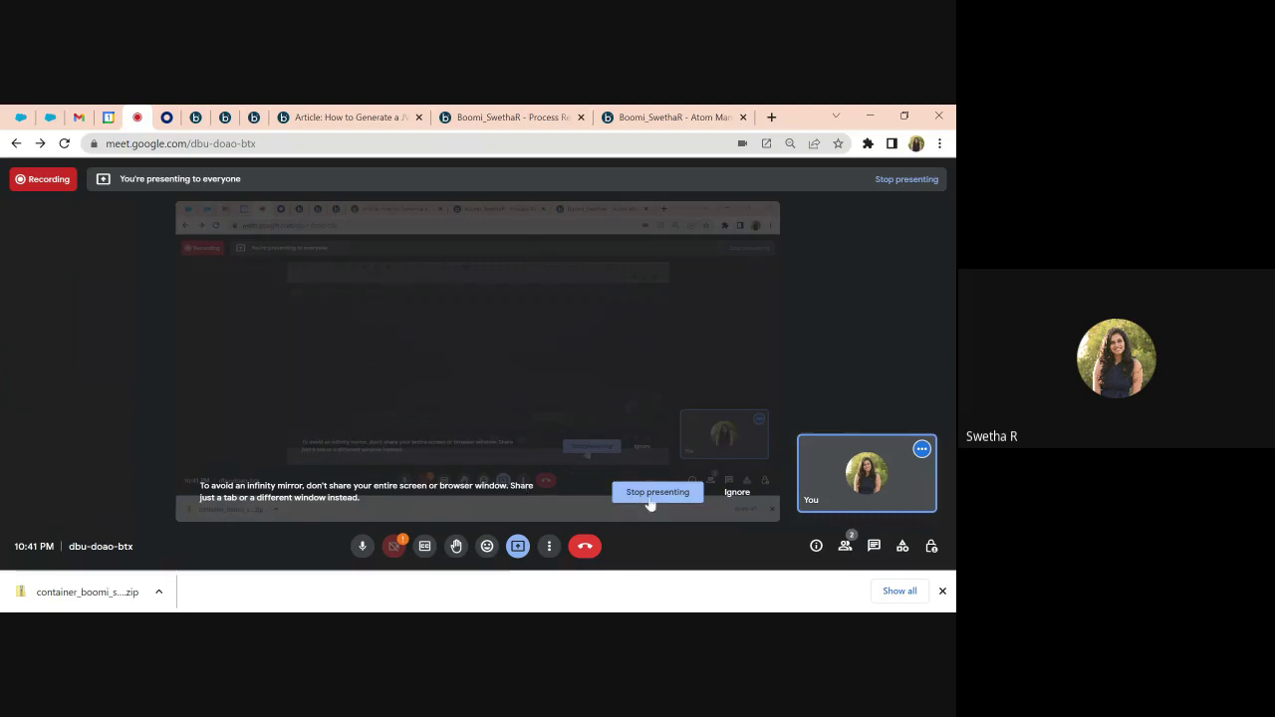
click(649, 501)
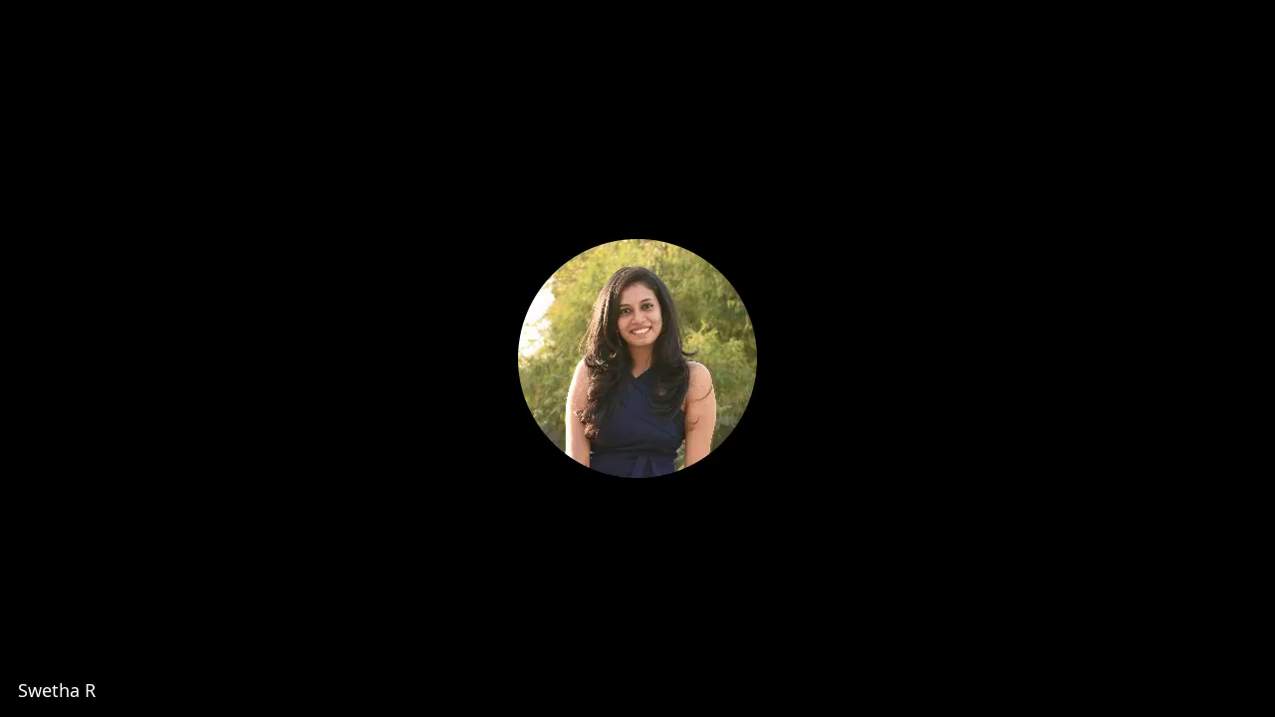